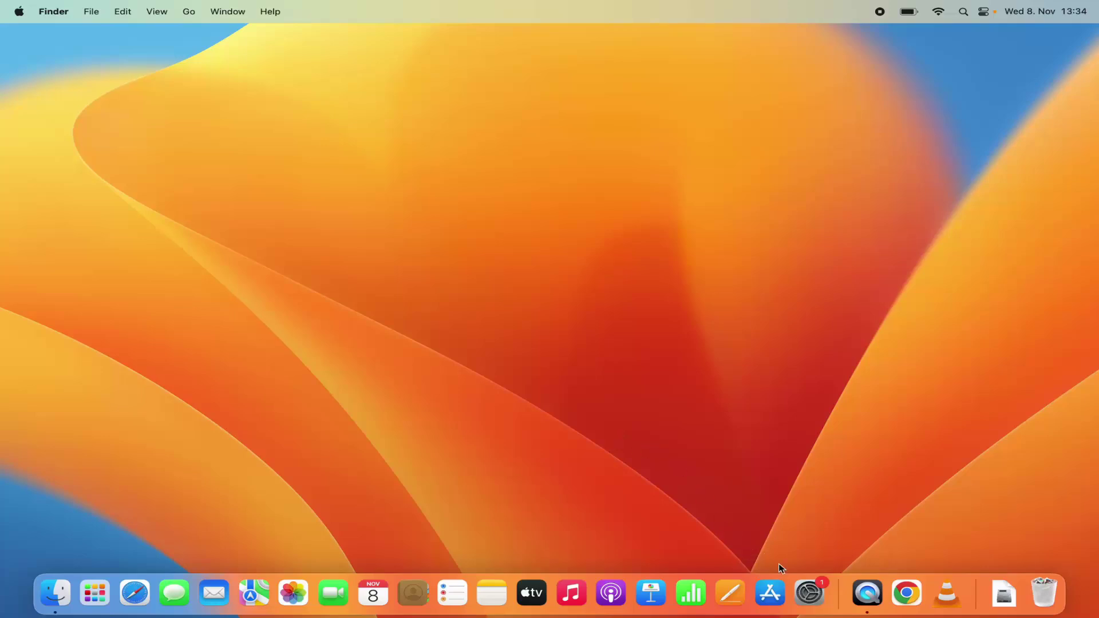
Launch System Settings from the Dock, close it, then reopen it from the Apple menu and scroll the sidebar.
{"action": "left_click", "coordinate": [811, 592]}
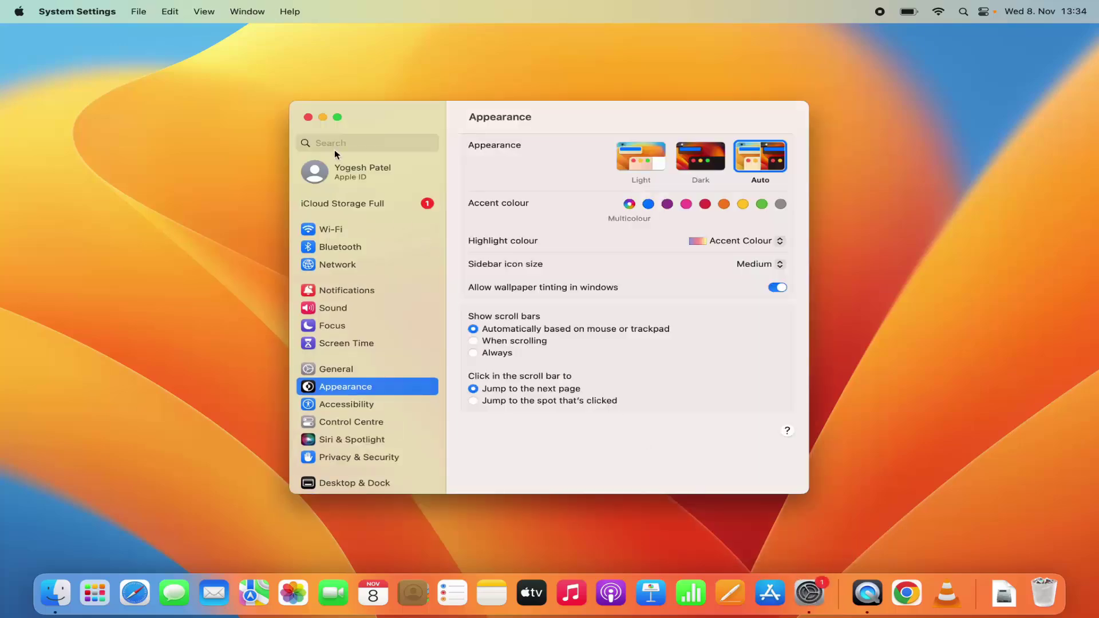
{"action": "left_click", "coordinate": [309, 117]}
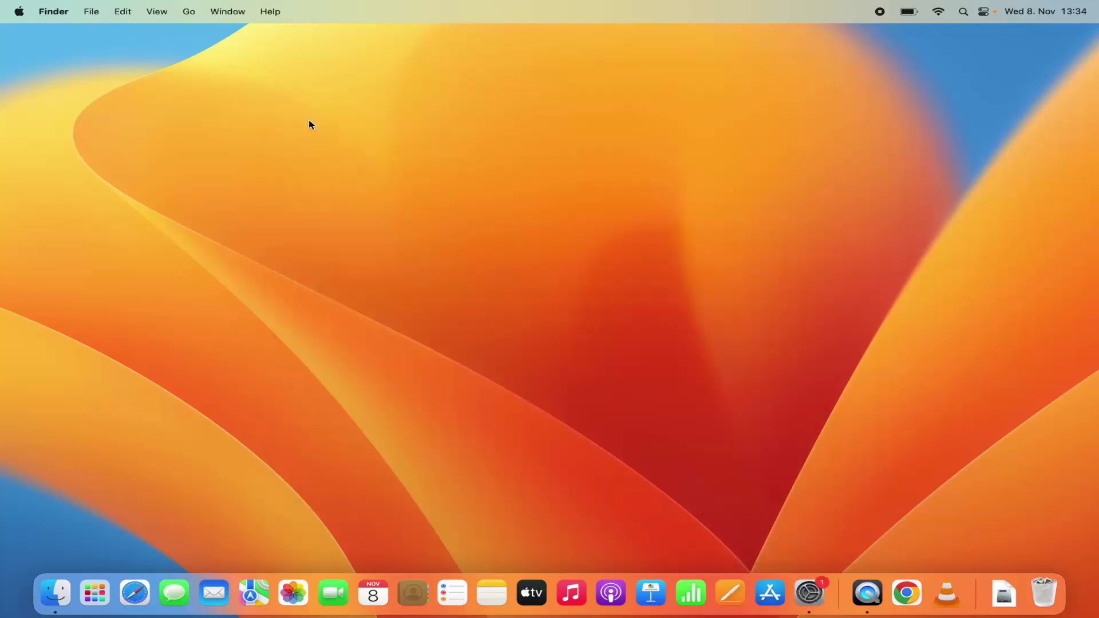
{"action": "left_click", "coordinate": [20, 12]}
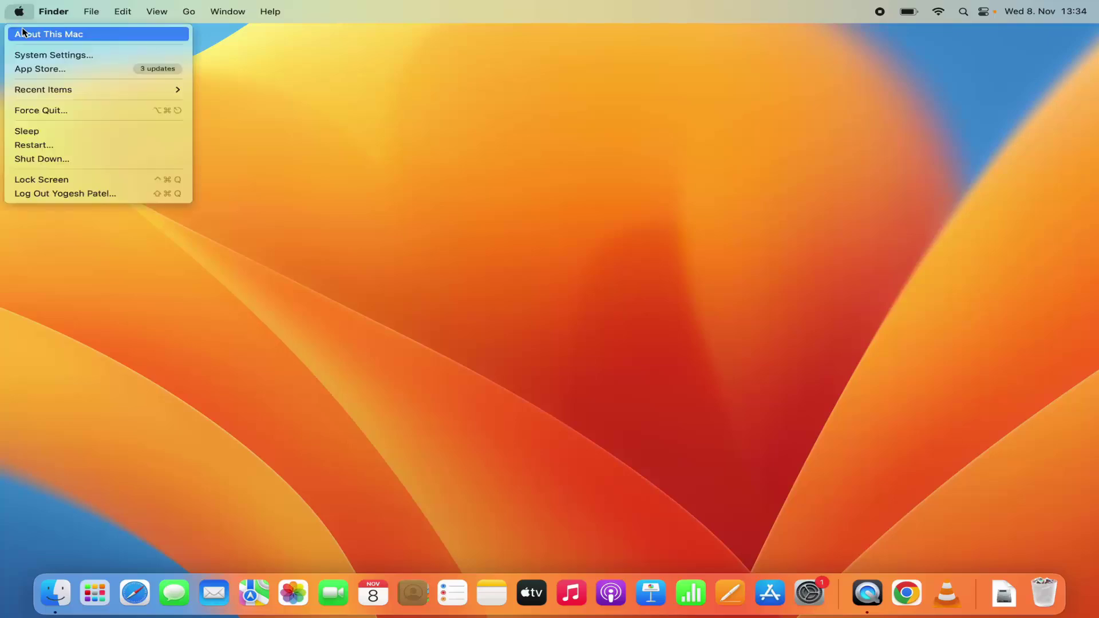
{"action": "left_click", "coordinate": [34, 56]}
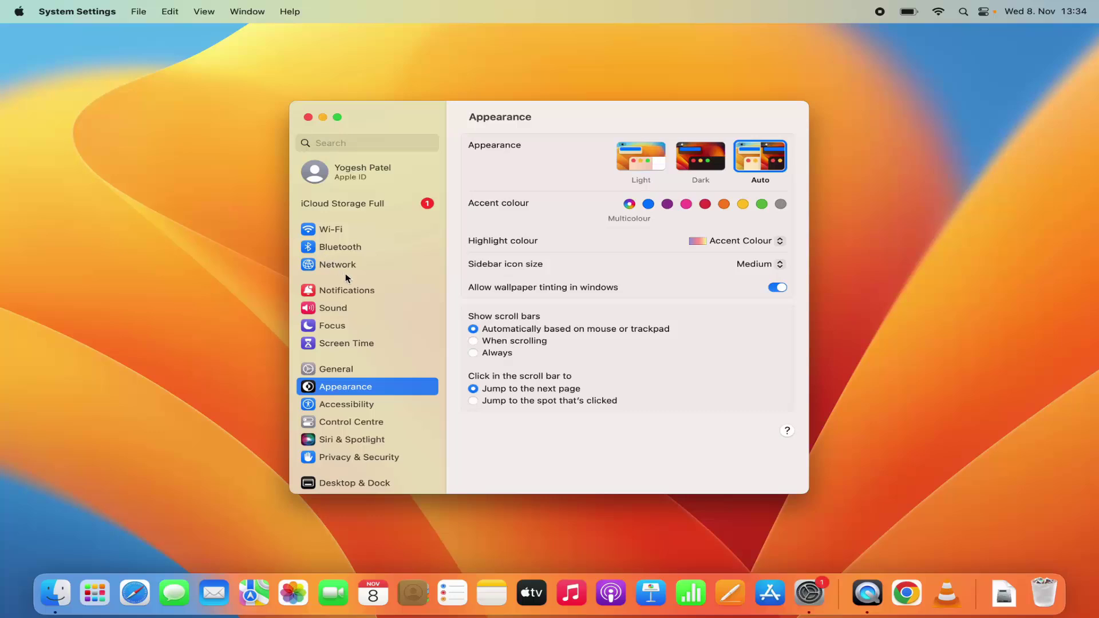
{"action": "scroll", "coordinate": [347, 279], "scroll_direction": "down", "scroll_amount": 5}
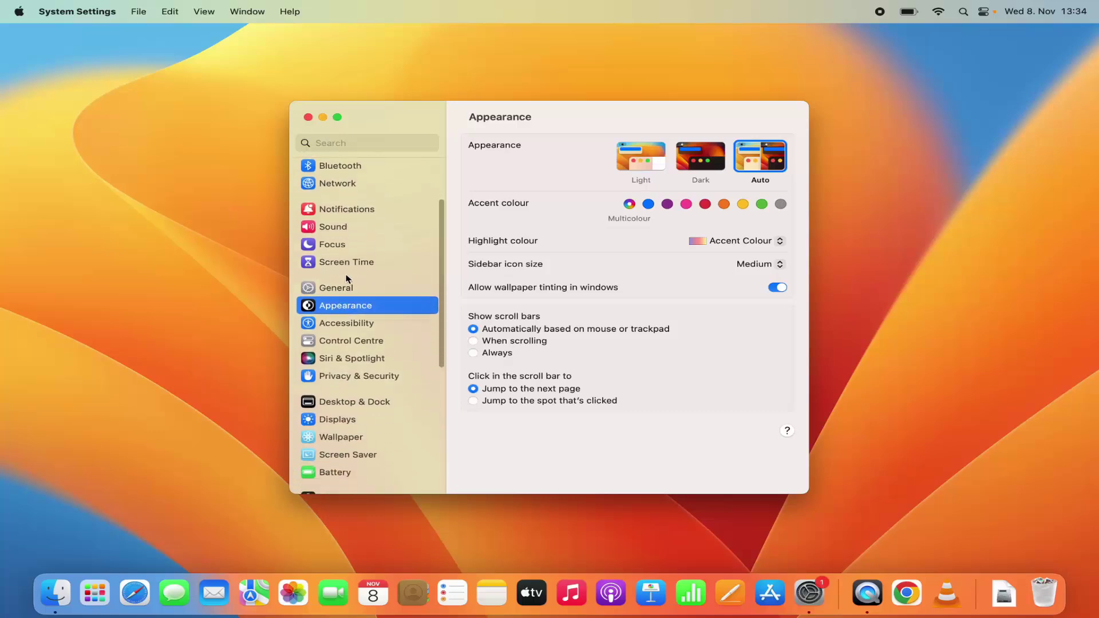
{"action": "scroll", "coordinate": [348, 279], "scroll_direction": "down", "scroll_amount": 3}
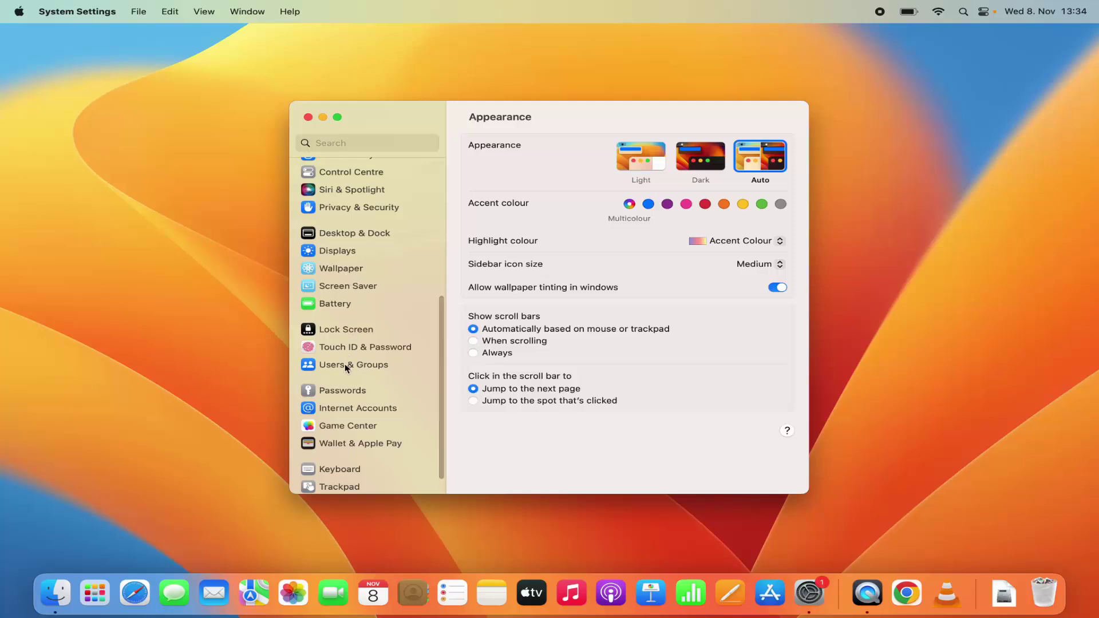
Go to Users & Groups to list the admin account and Guest User.
{"action": "left_click", "coordinate": [346, 368]}
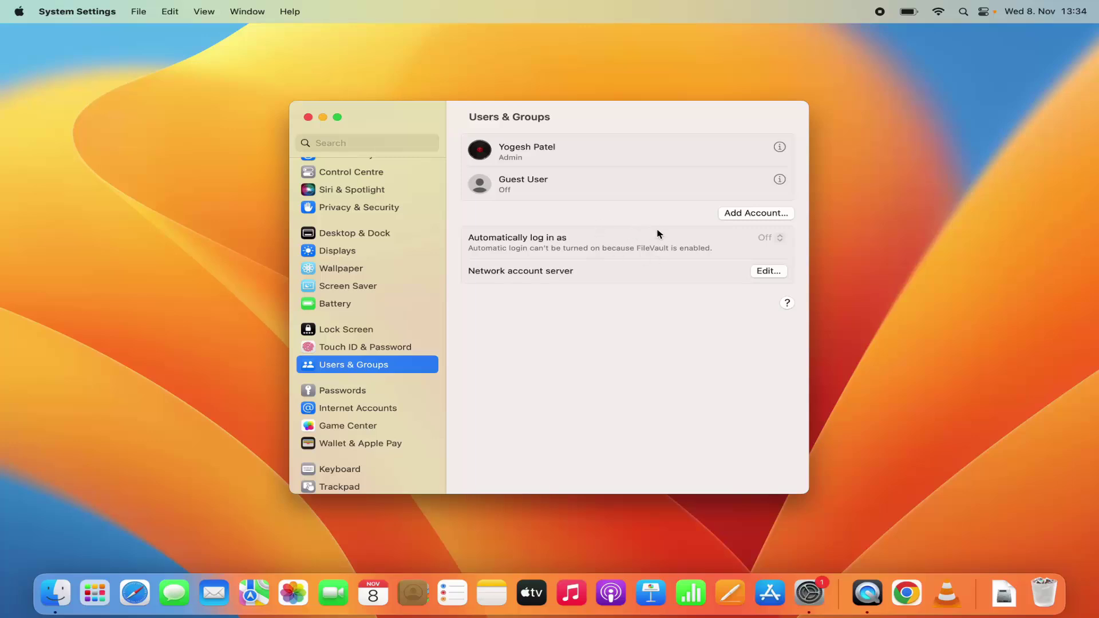
Start Add Account and unlock Users & Groups with the admin password.
{"action": "left_click", "coordinate": [741, 216]}
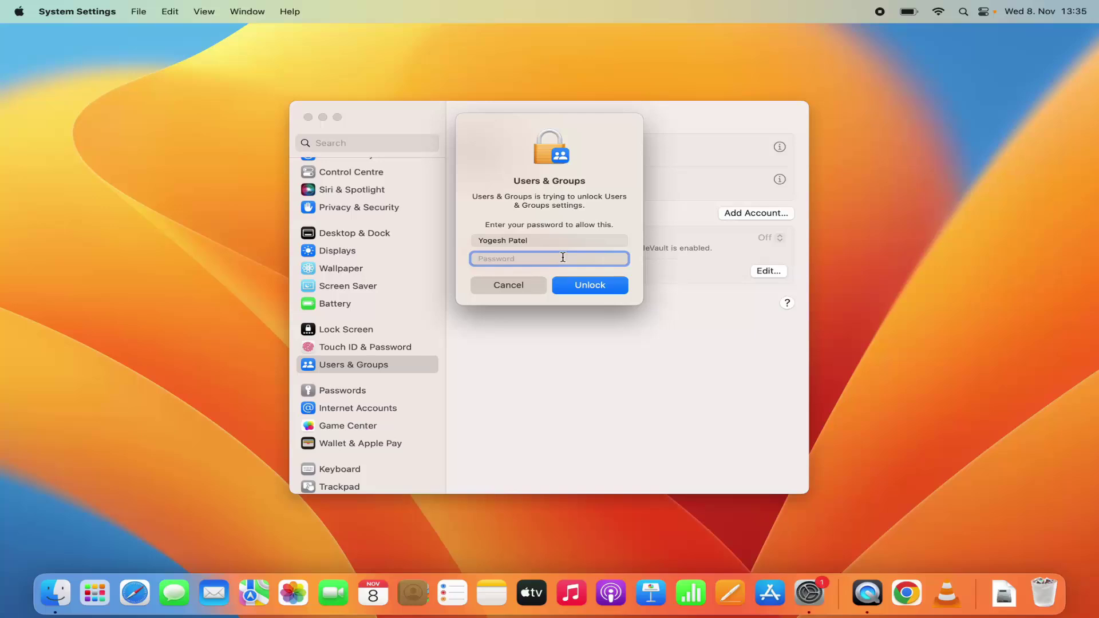
{"action": "type", "text": "••••••"}
{"action": "left_click", "coordinate": [593, 291]}
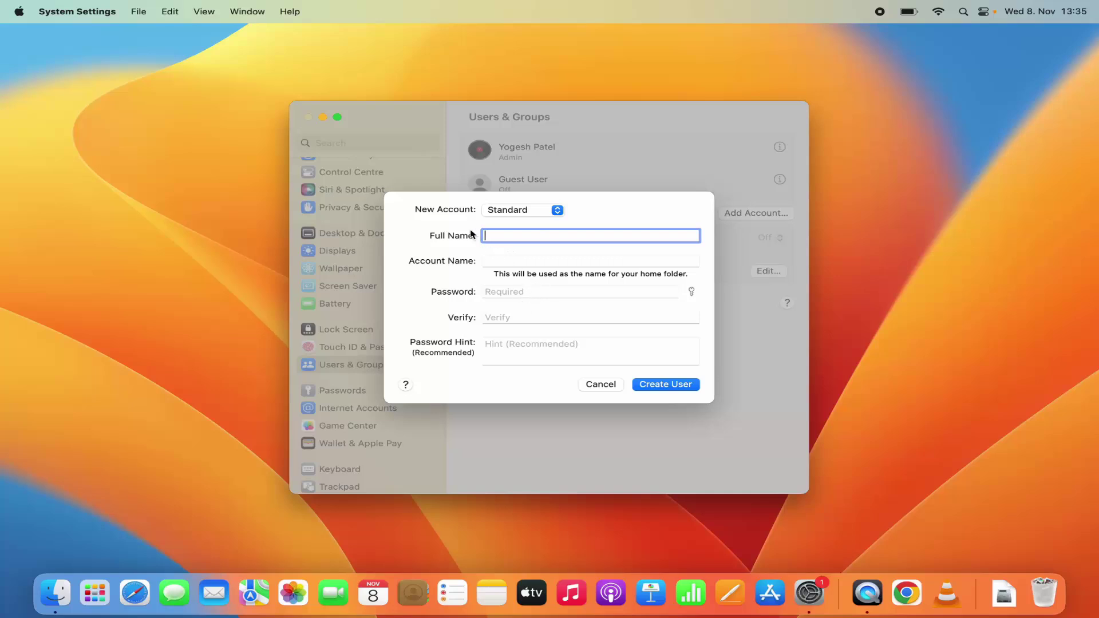
{"action": "left_click", "coordinate": [495, 215]}
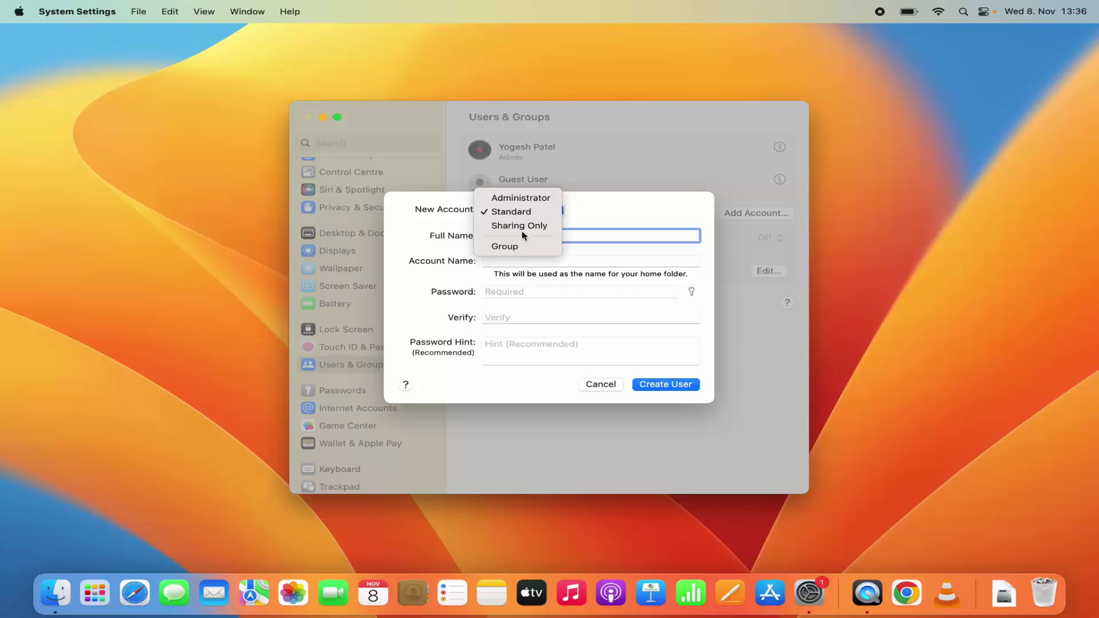
{"action": "left_click", "coordinate": [521, 213]}
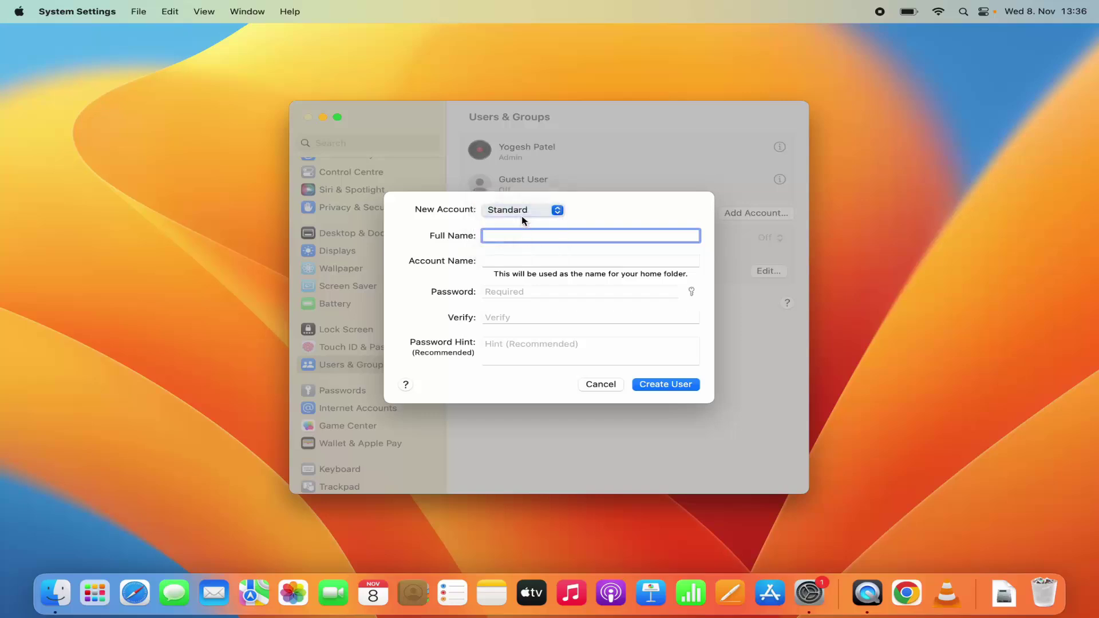
Enter full name 'User Two' and replace the auto-filled account name usertwo with 'myuser'.
{"action": "key", "text": "Tab"}
{"action": "left_click", "coordinate": [496, 235]}
{"action": "type", "text": "User Two"}
{"action": "left_click", "coordinate": [499, 262]}
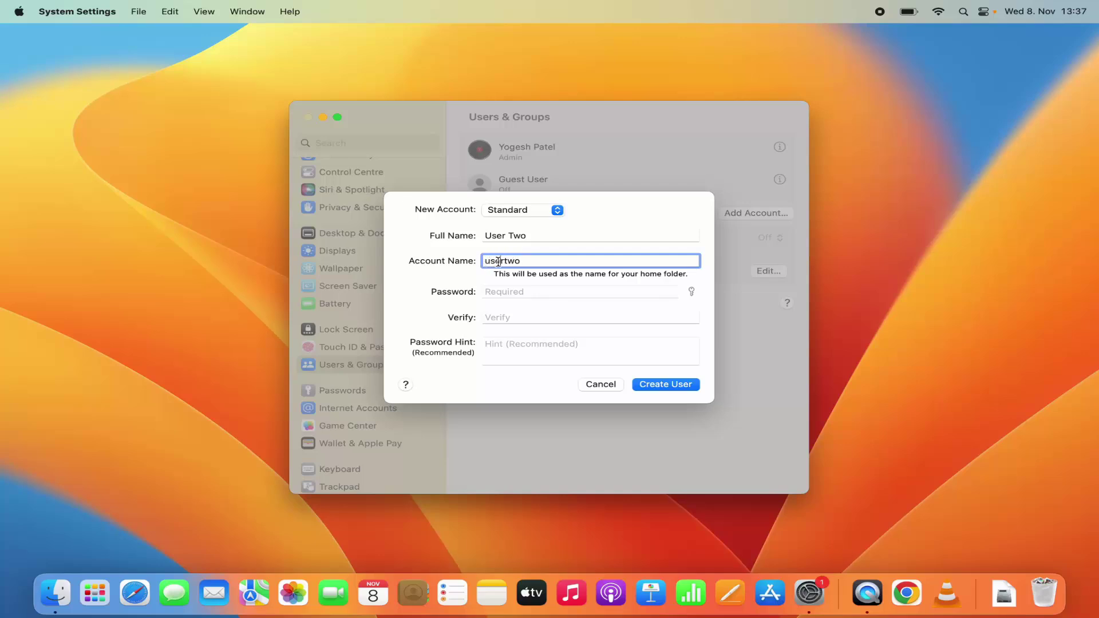
{"action": "left_click", "coordinate": [505, 264]}
{"action": "double_click", "coordinate": [514, 263]}
{"action": "key", "text": "BackSpace"}
{"action": "type", "text": "myuser"}
Enter and verify the account password, then type the password hint 'hint'.
{"action": "left_click", "coordinate": [510, 292]}
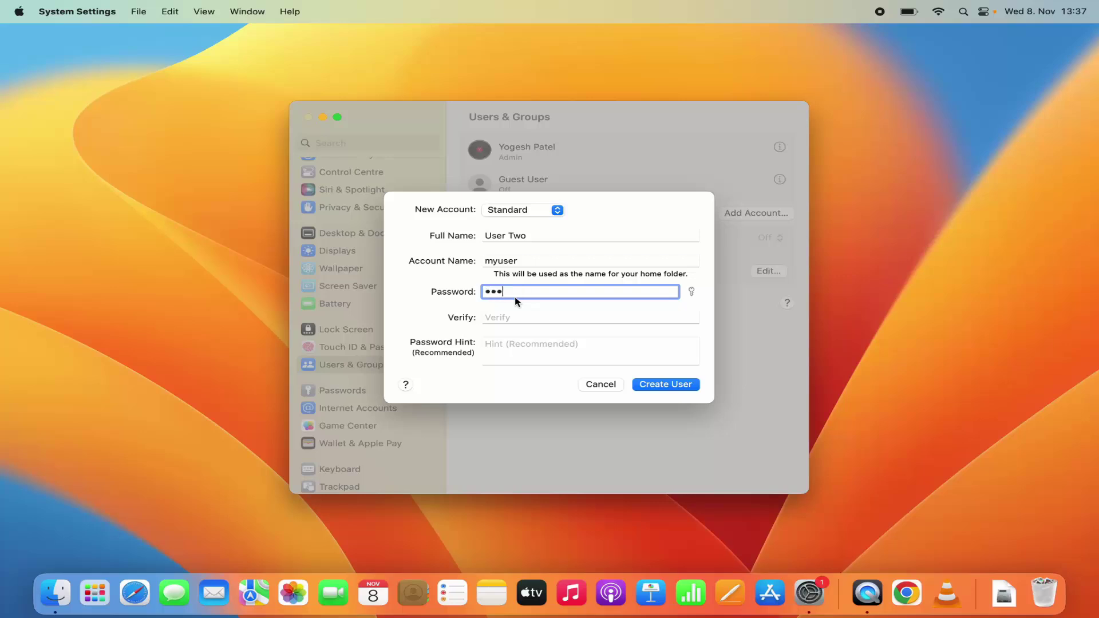
{"action": "left_click", "coordinate": [508, 317]}
{"action": "type", "text": "******"}
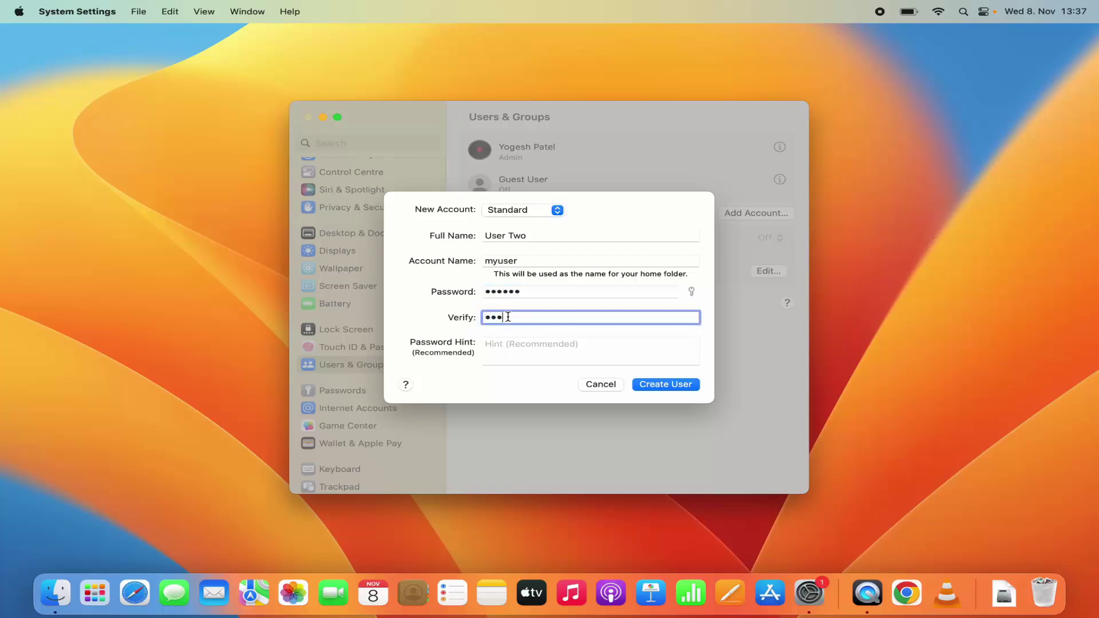
{"action": "left_click", "coordinate": [500, 360]}
{"action": "type", "text": "hin"}
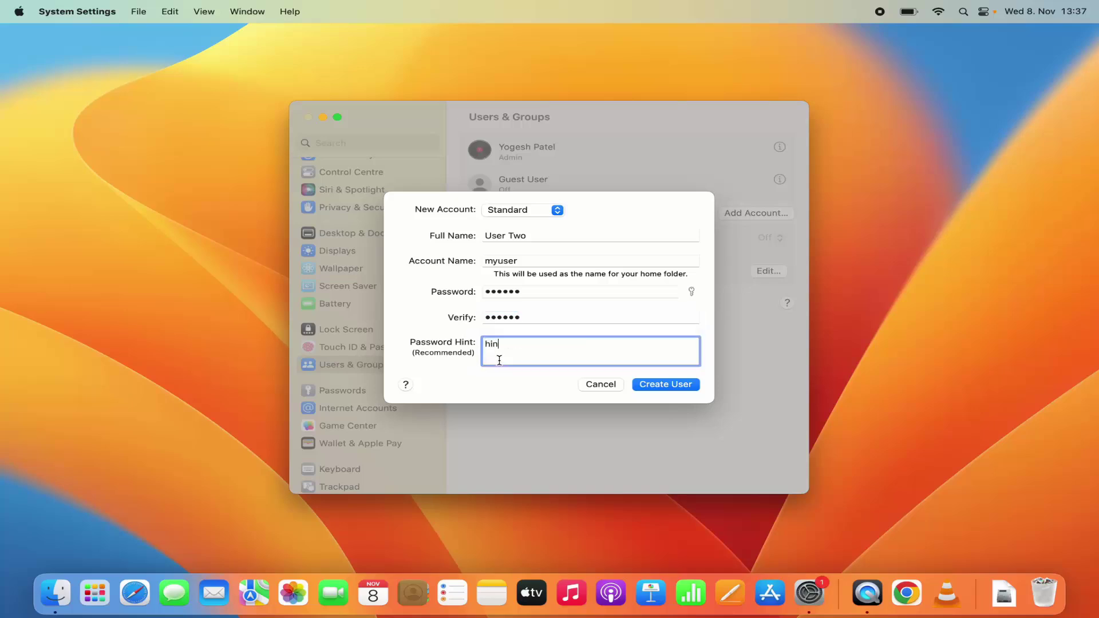
{"action": "type", "text": "t"}
Create the User Two account, then view its picture options and cancel without changes.
{"action": "left_click", "coordinate": [652, 385]}
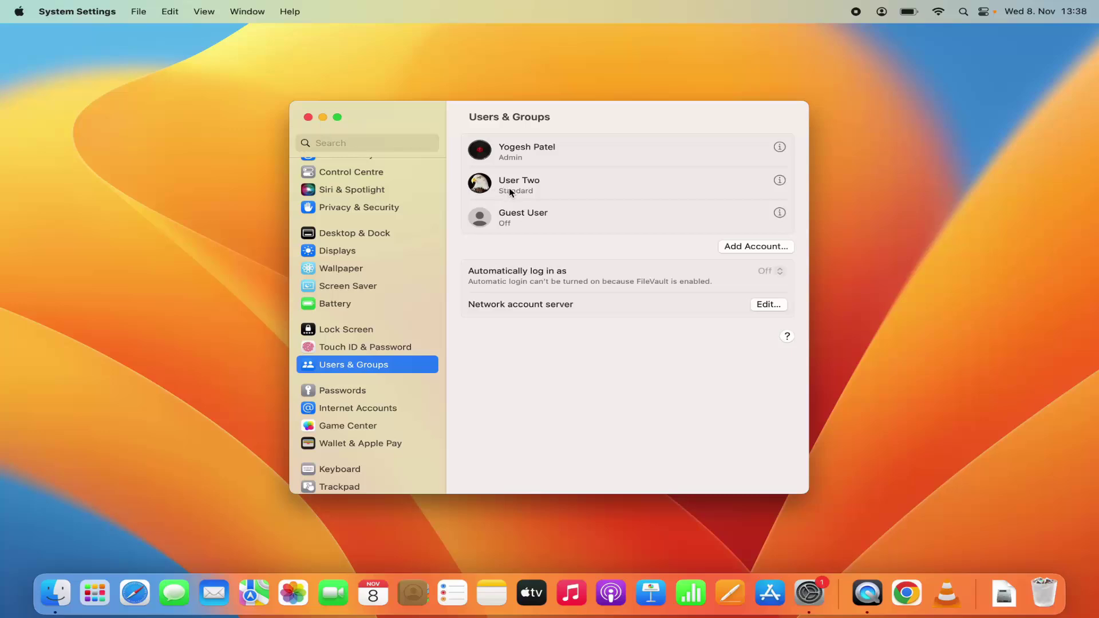
{"action": "left_click", "coordinate": [481, 184]}
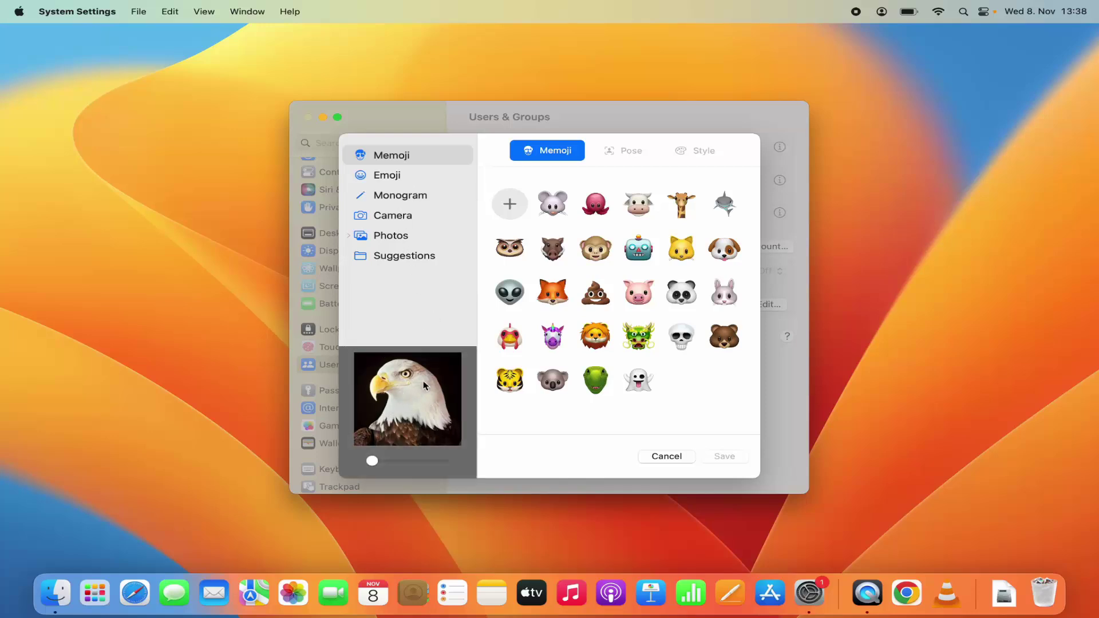
{"action": "left_click", "coordinate": [655, 456]}
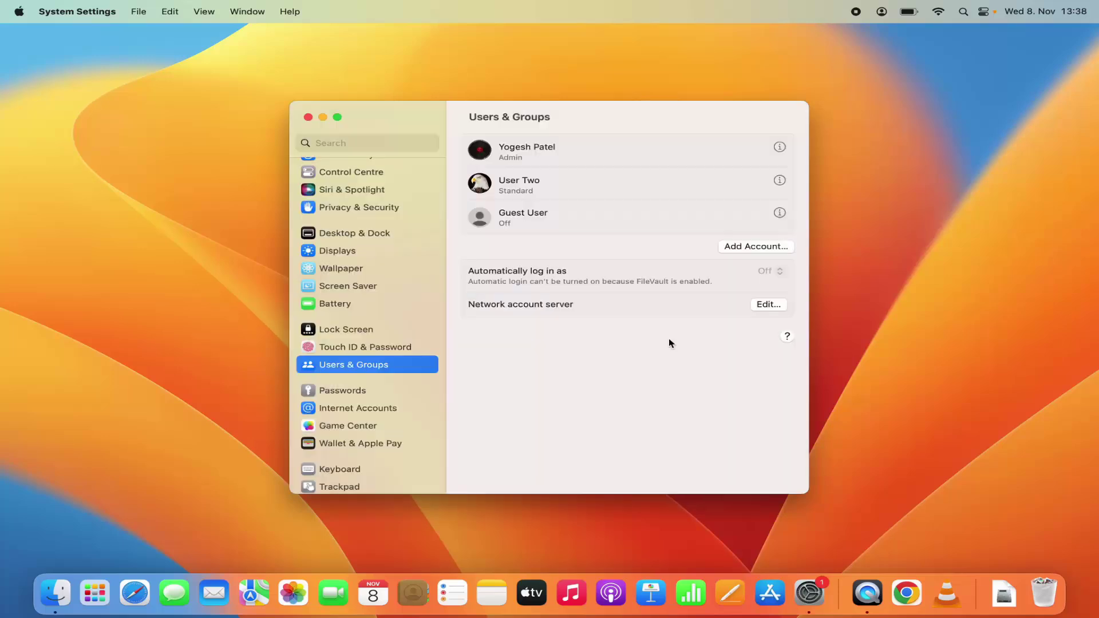
{"action": "left_click", "coordinate": [780, 180]}
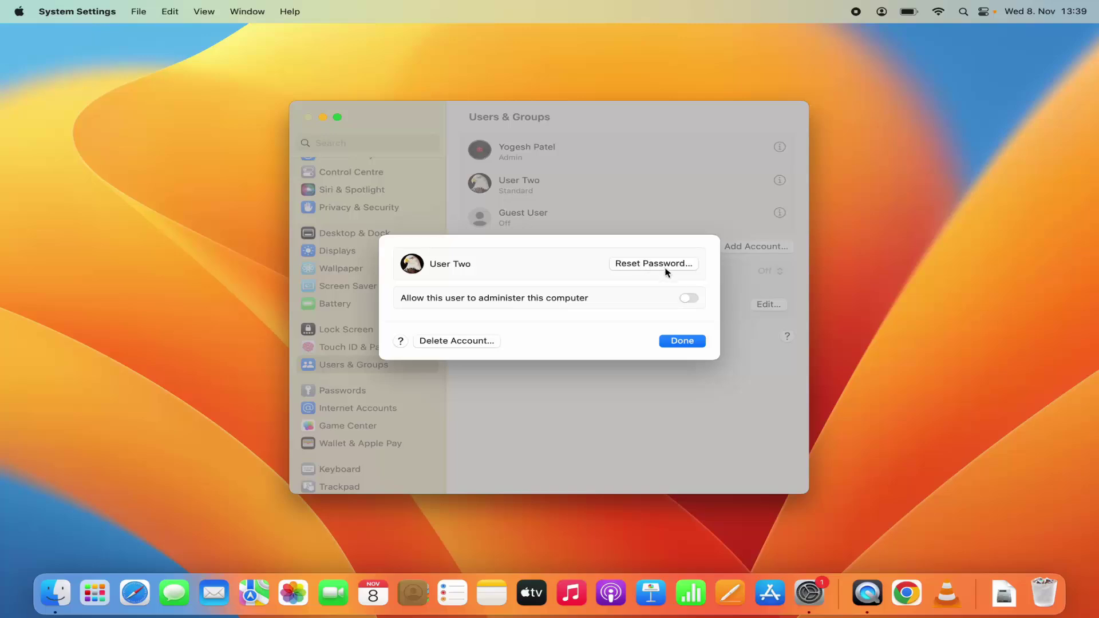
{"action": "left_click", "coordinate": [471, 343]}
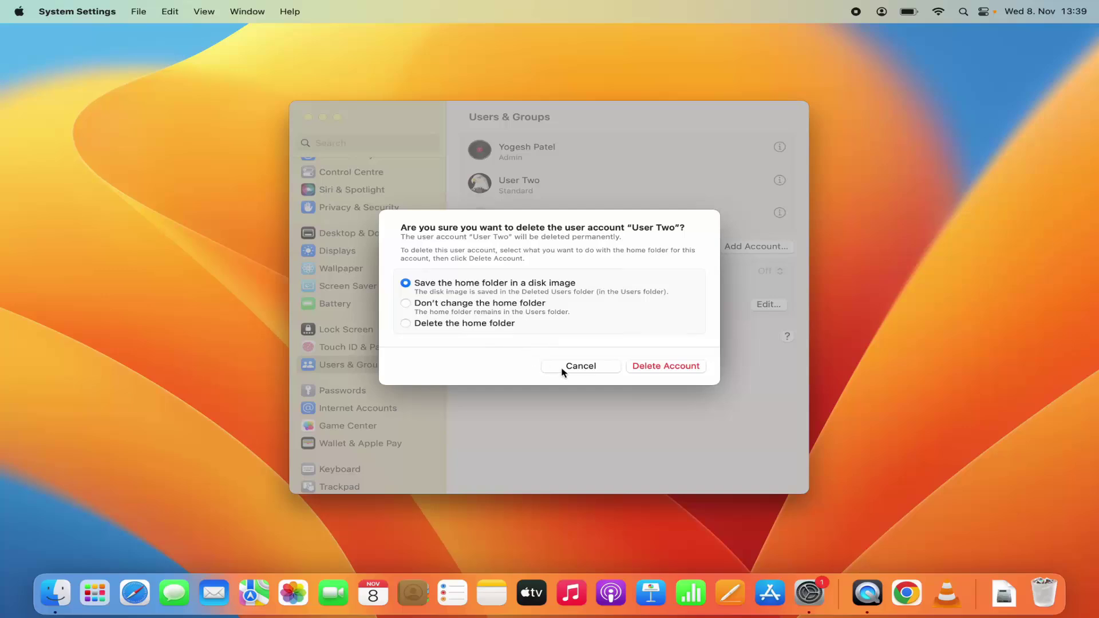
{"action": "left_click", "coordinate": [580, 367]}
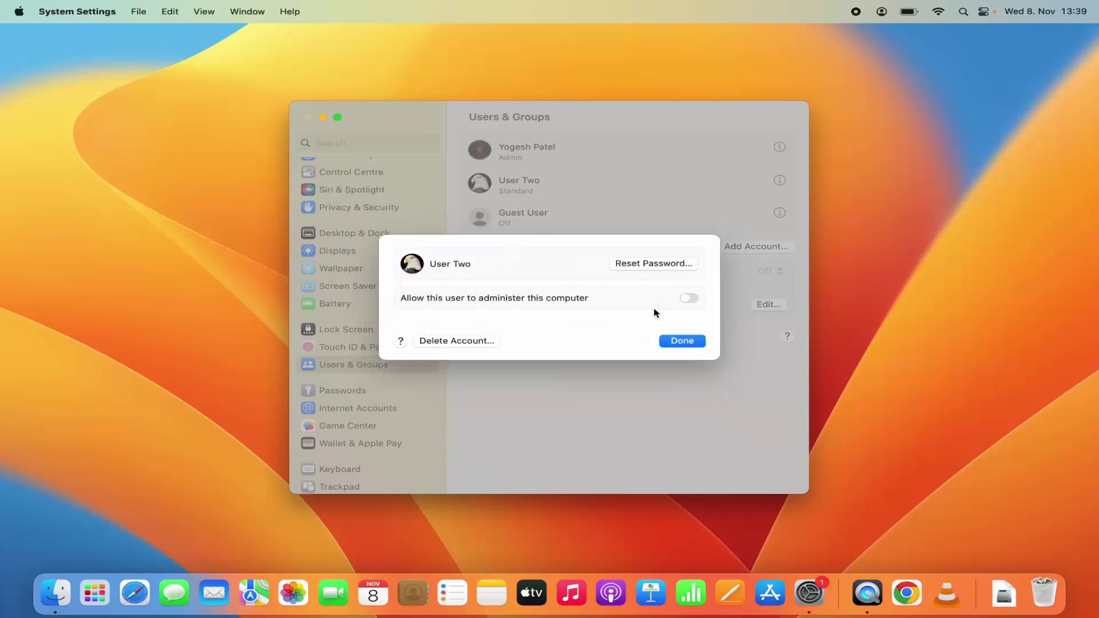
{"action": "left_click", "coordinate": [689, 298]}
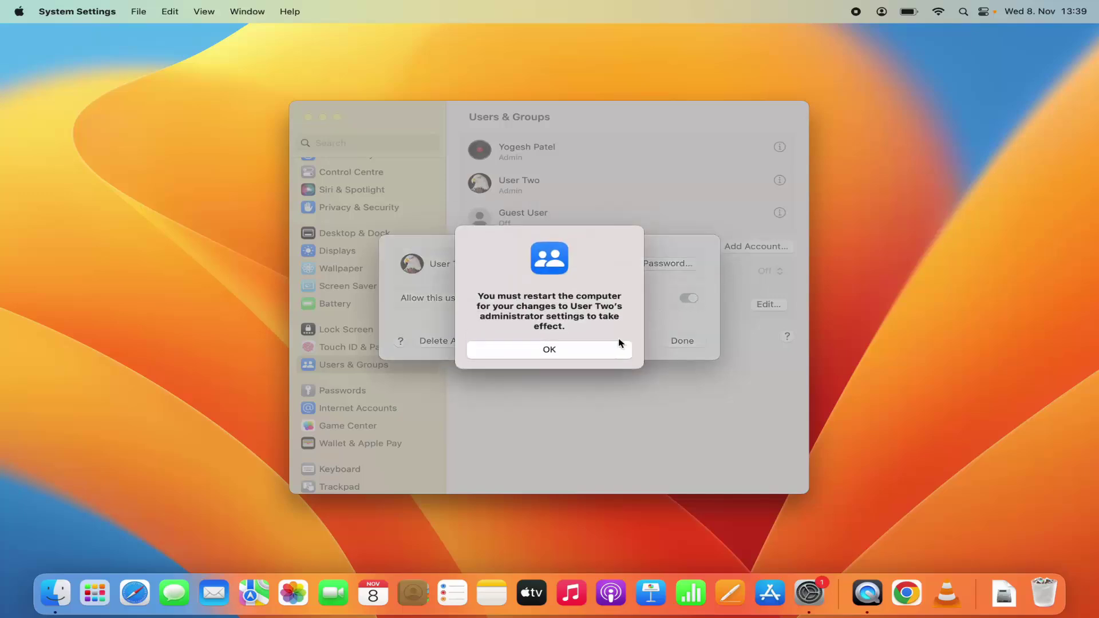
{"action": "left_click", "coordinate": [599, 358]}
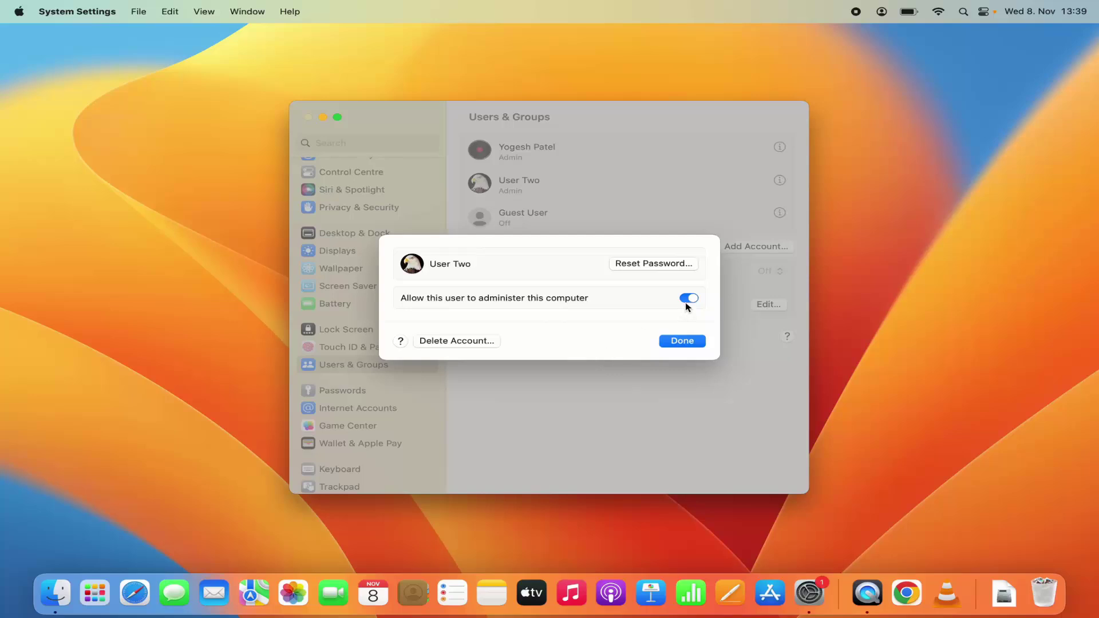
{"action": "left_click", "coordinate": [688, 302]}
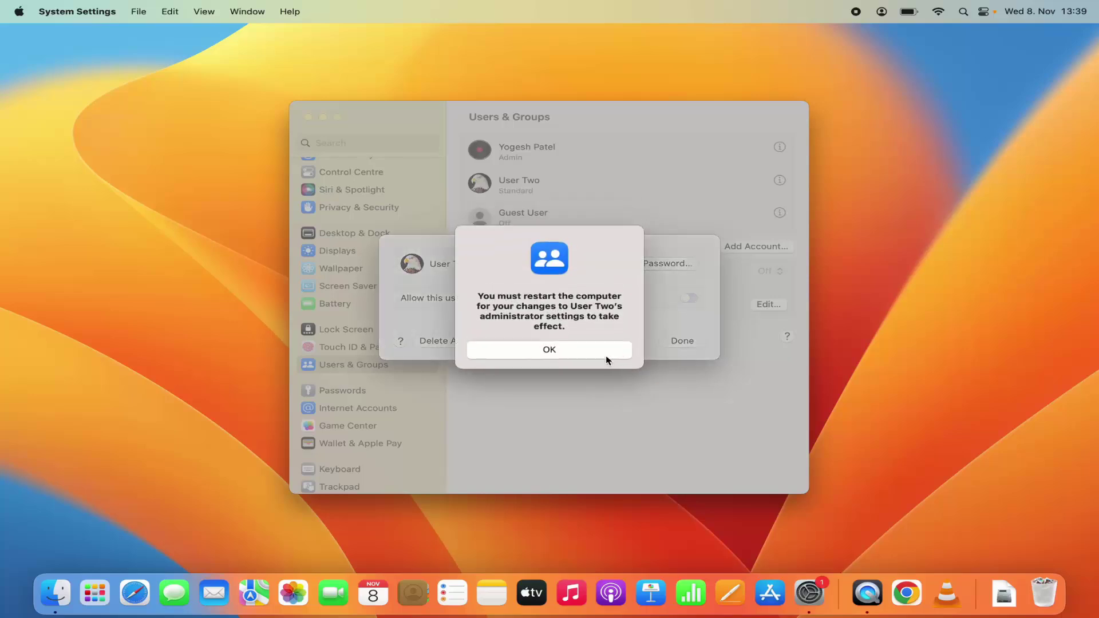
{"action": "left_click", "coordinate": [608, 358]}
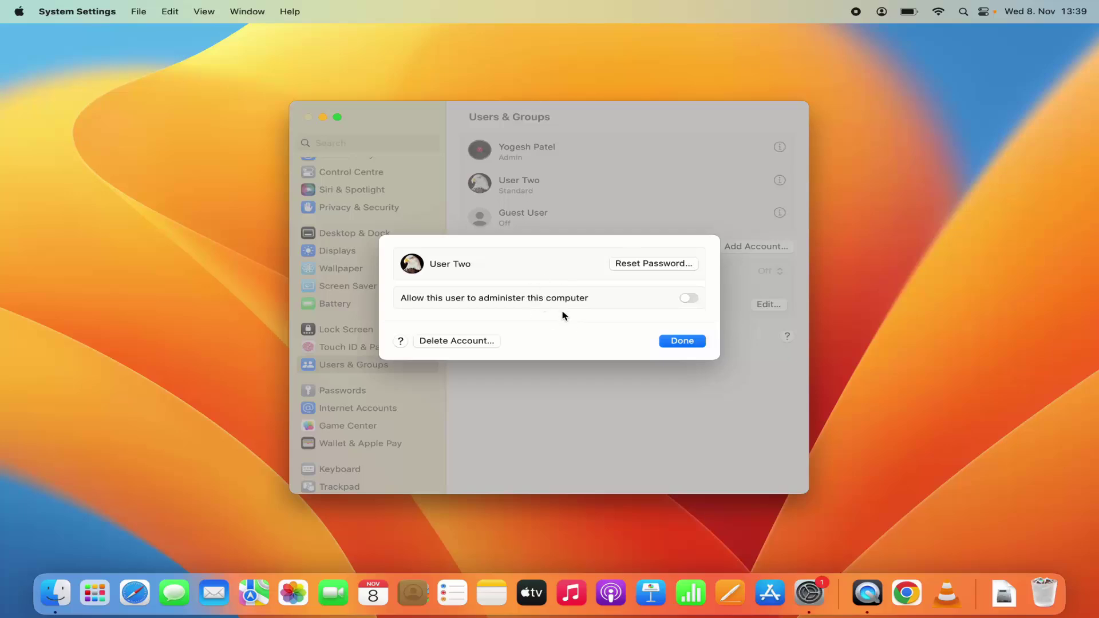
{"action": "left_click", "coordinate": [672, 342]}
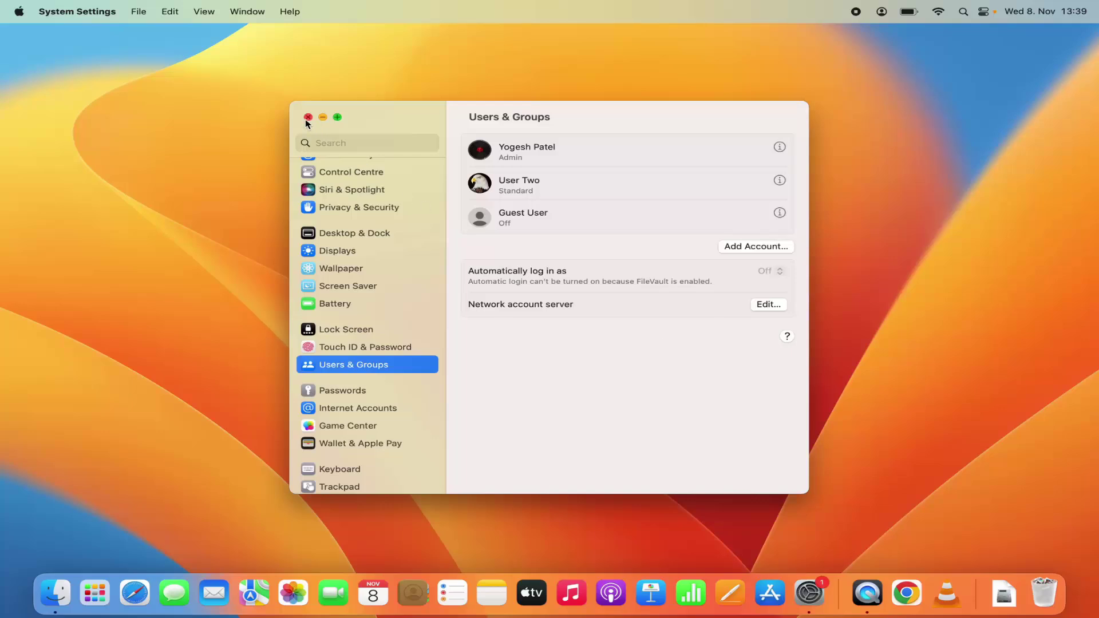
Close System Settings and bring up the Apple menu's sleep, restart, lock and log-out options.
{"action": "left_click", "coordinate": [308, 117]}
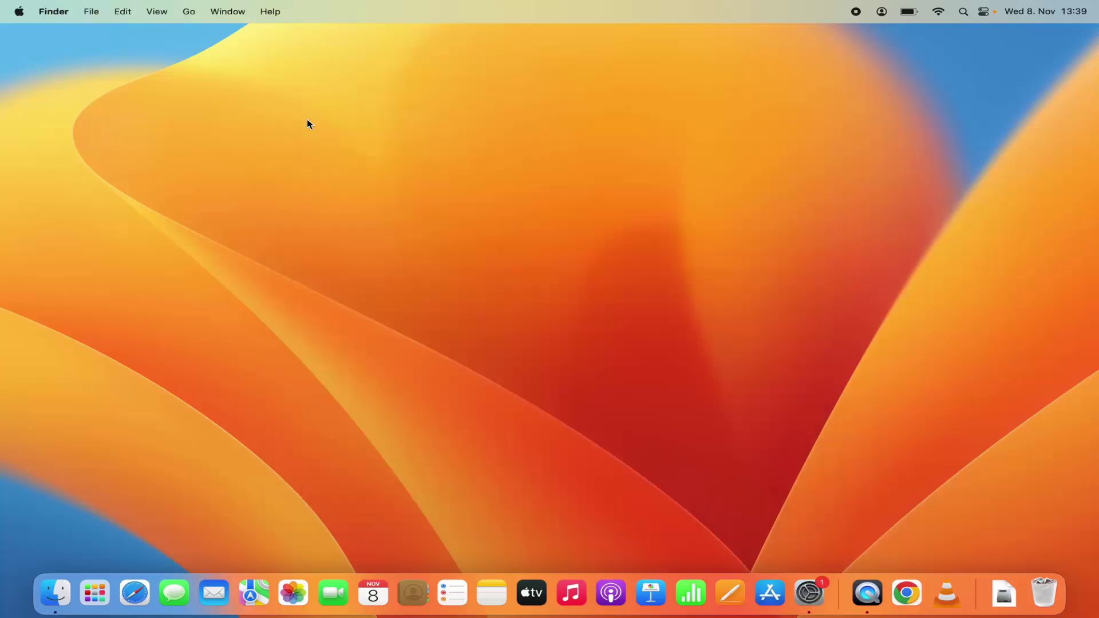
{"action": "left_click", "coordinate": [19, 12]}
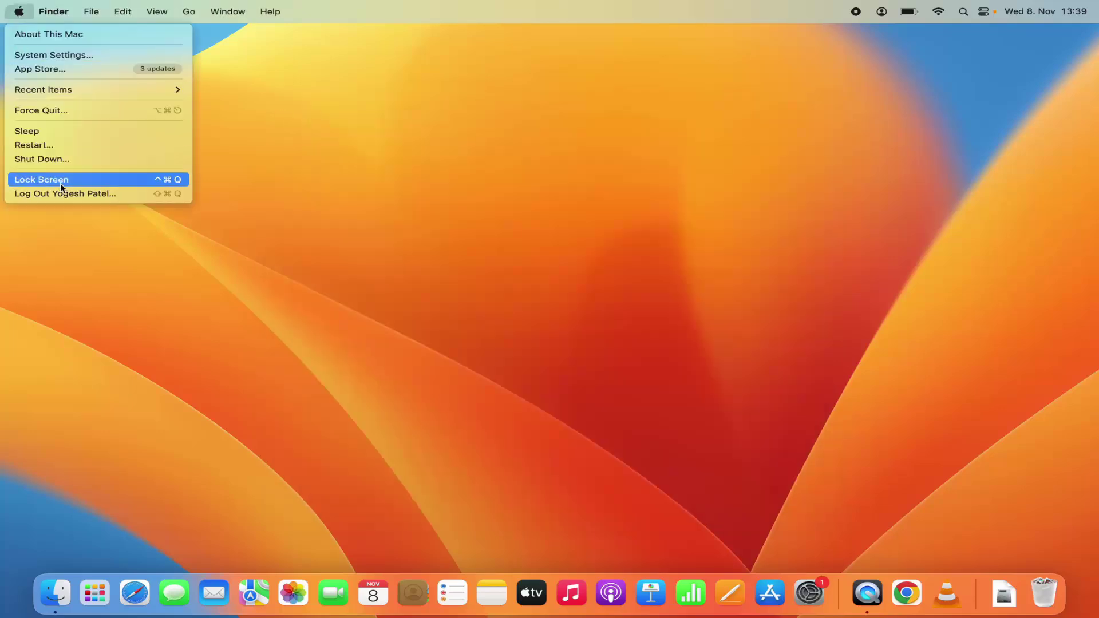